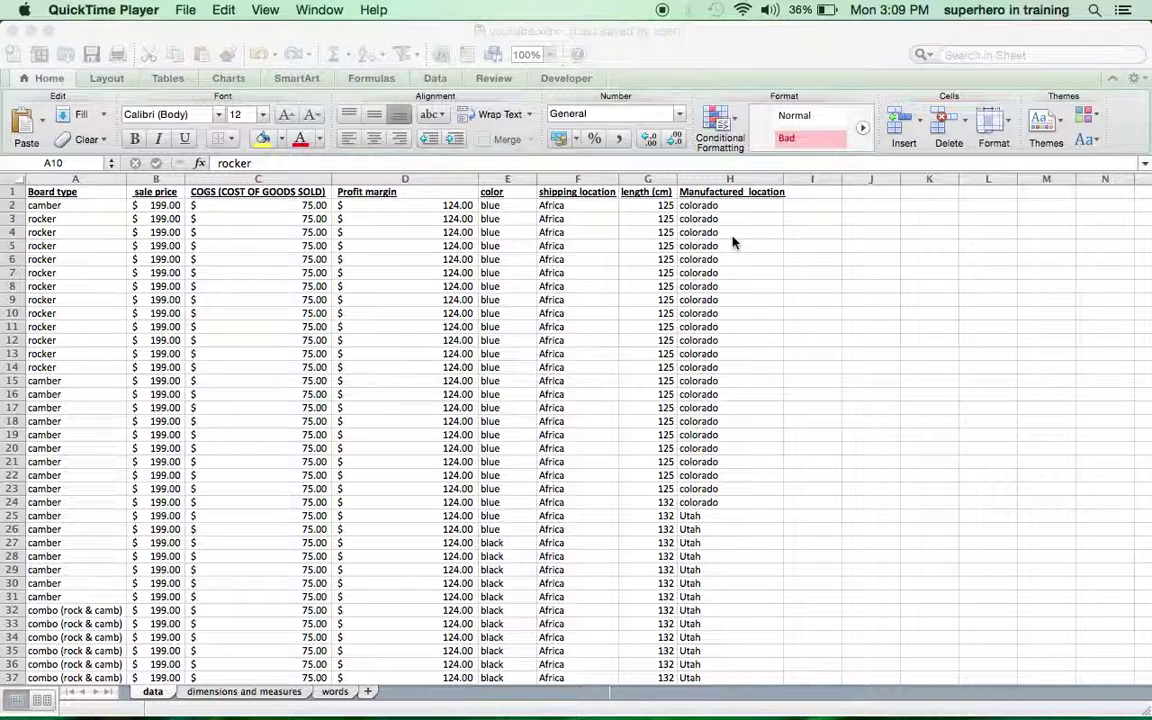
# Glance at the dimensions and measures sheet, then return to the data sheet.
pyautogui.click(253, 693)
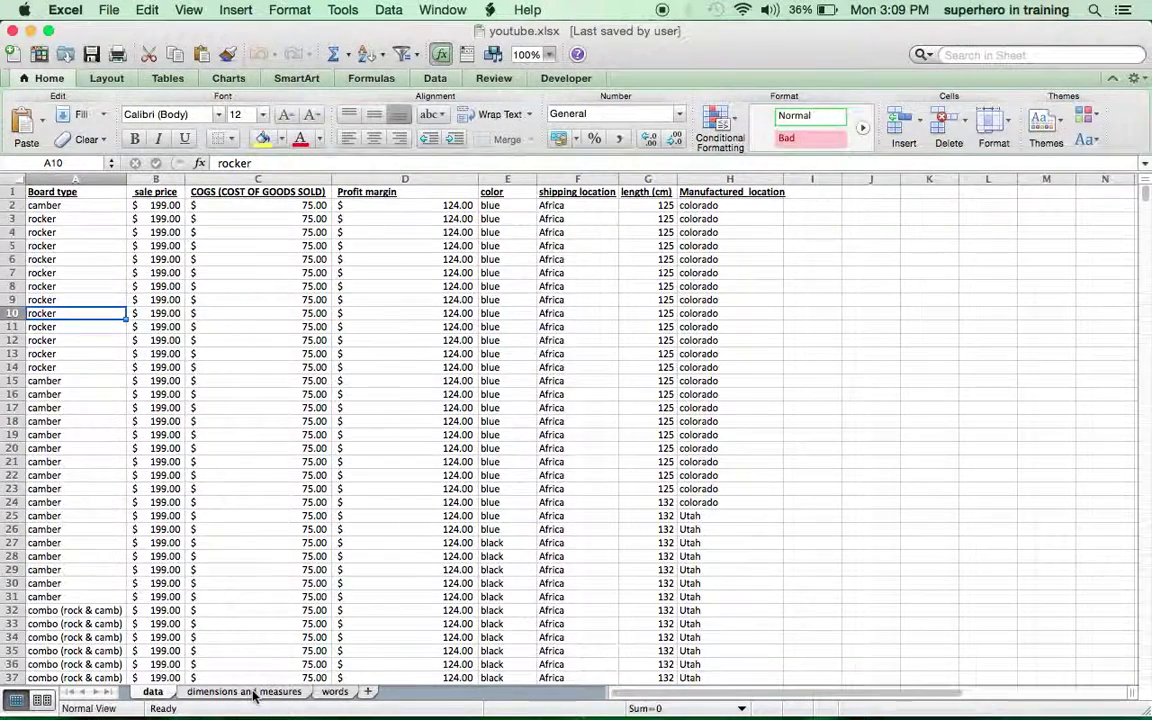
pyautogui.click(253, 693)
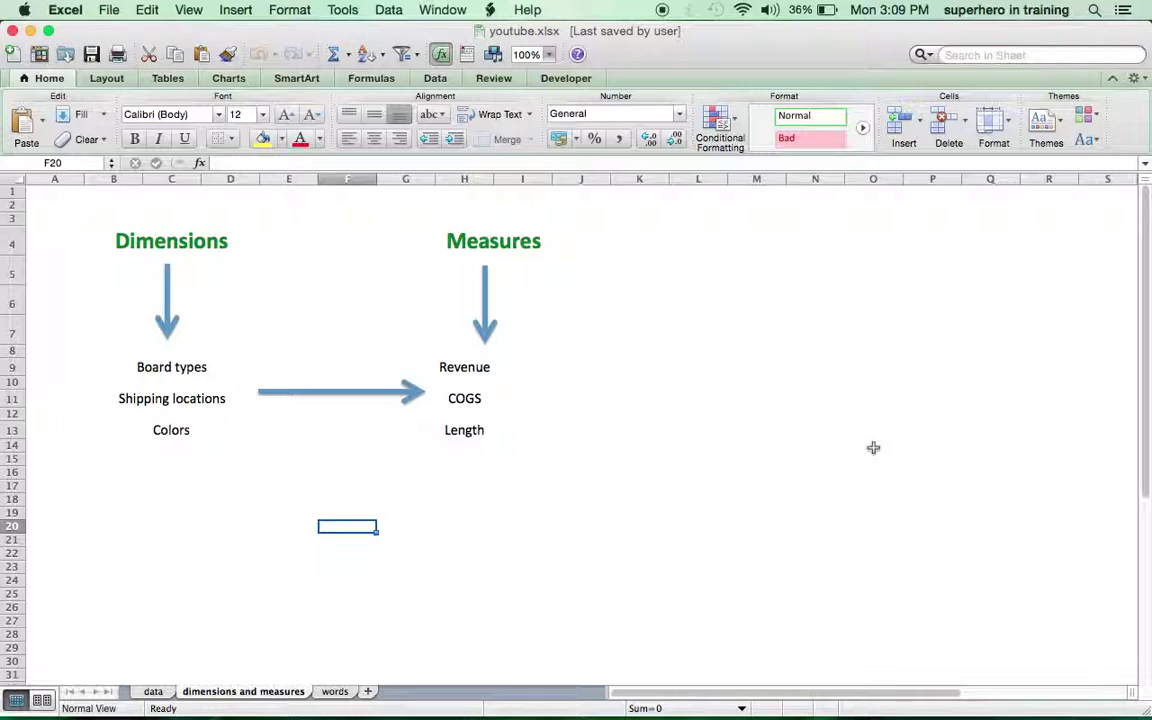
pyautogui.click(153, 691)
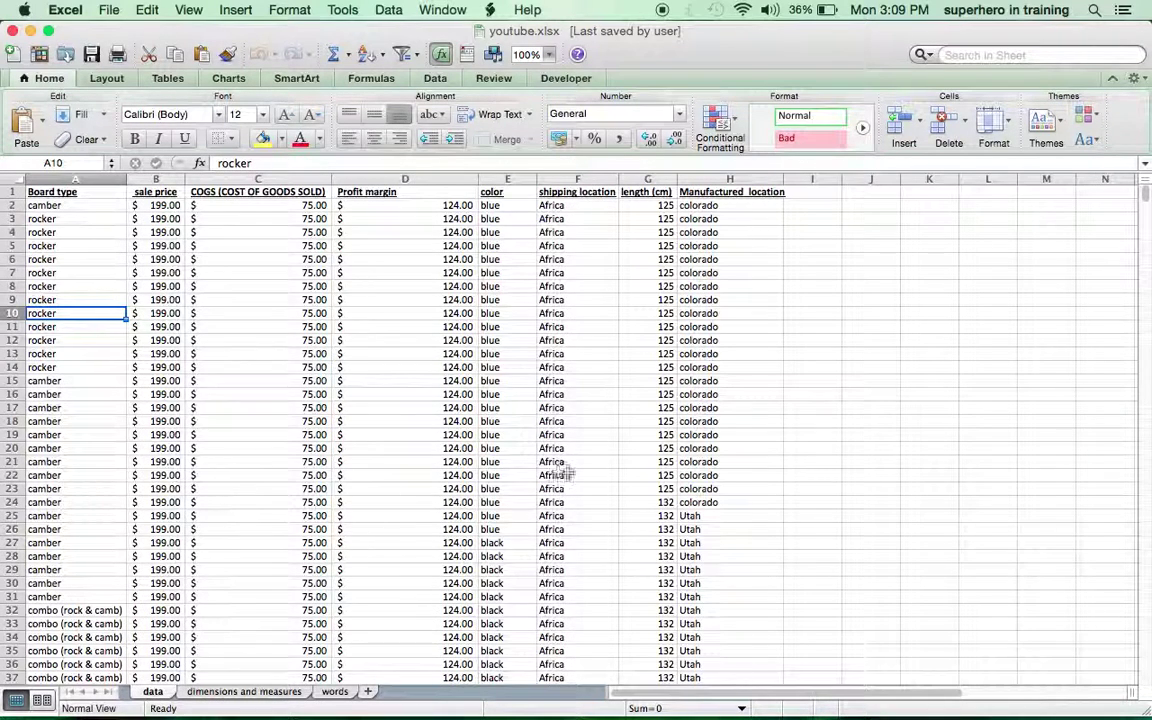
# Build a PivotTable on a new sheet from all the board data, with Board type as rows.
pyautogui.click(828, 380)
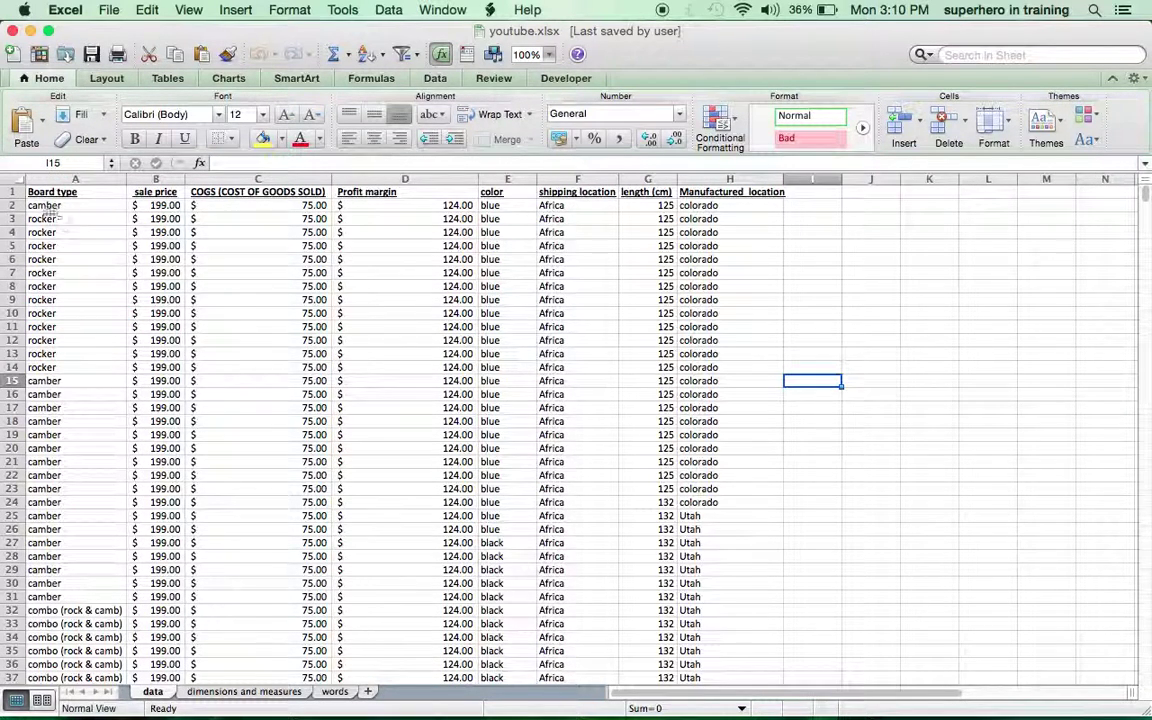
pyautogui.click(15, 179)
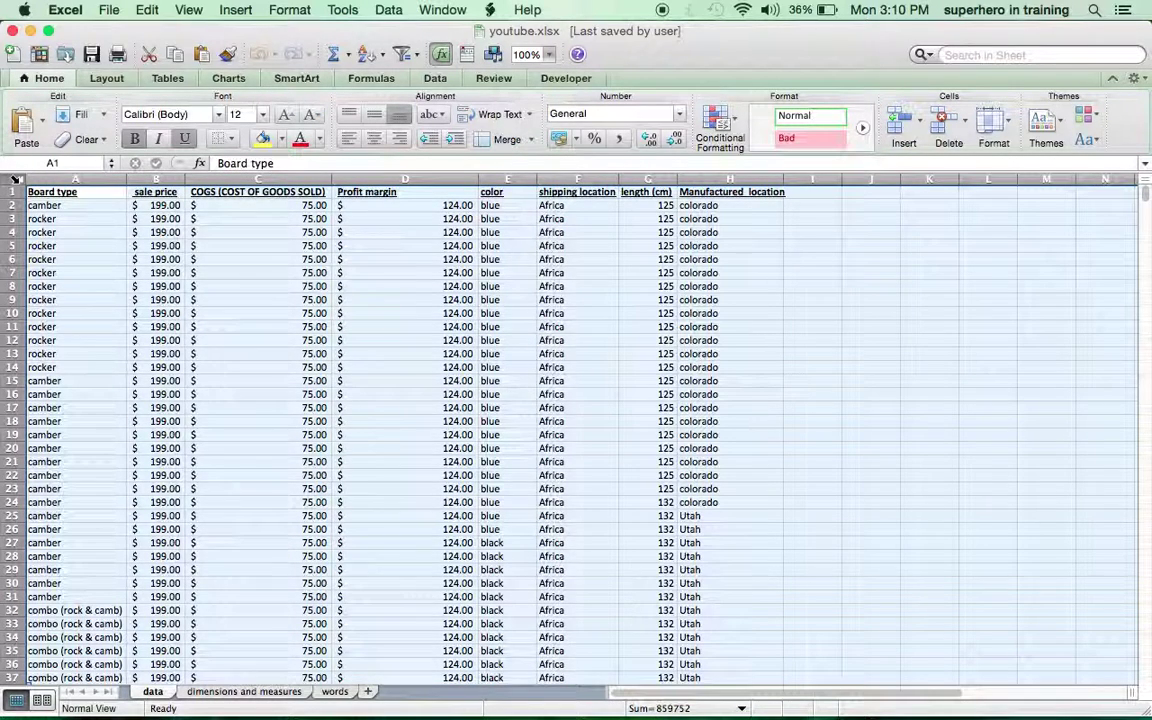
pyautogui.click(387, 10)
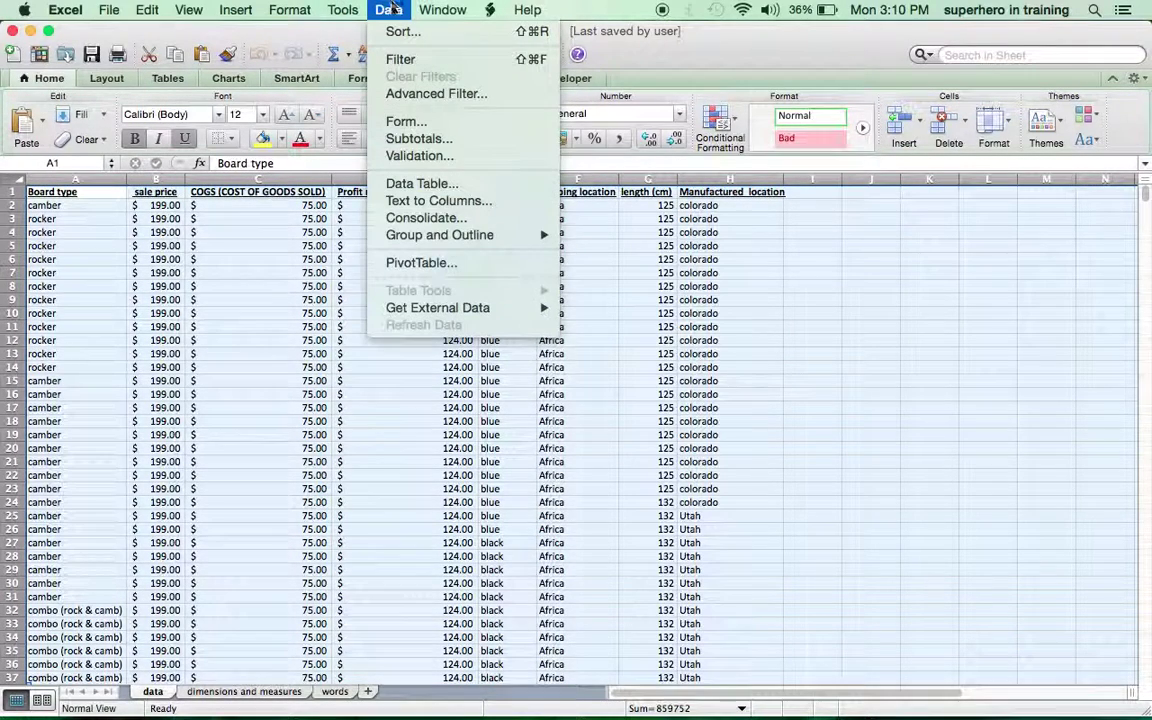
pyautogui.click(421, 262)
pyautogui.click(700, 483)
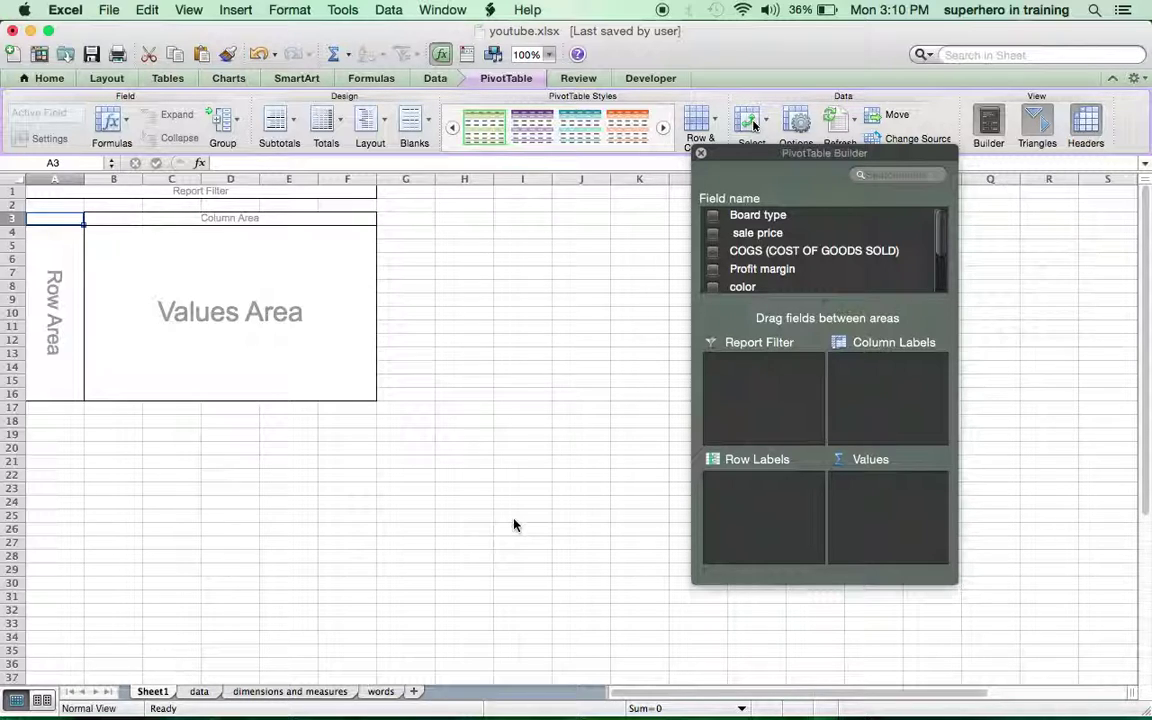
pyautogui.moveTo(762, 218); pyautogui.dragTo(751, 505)
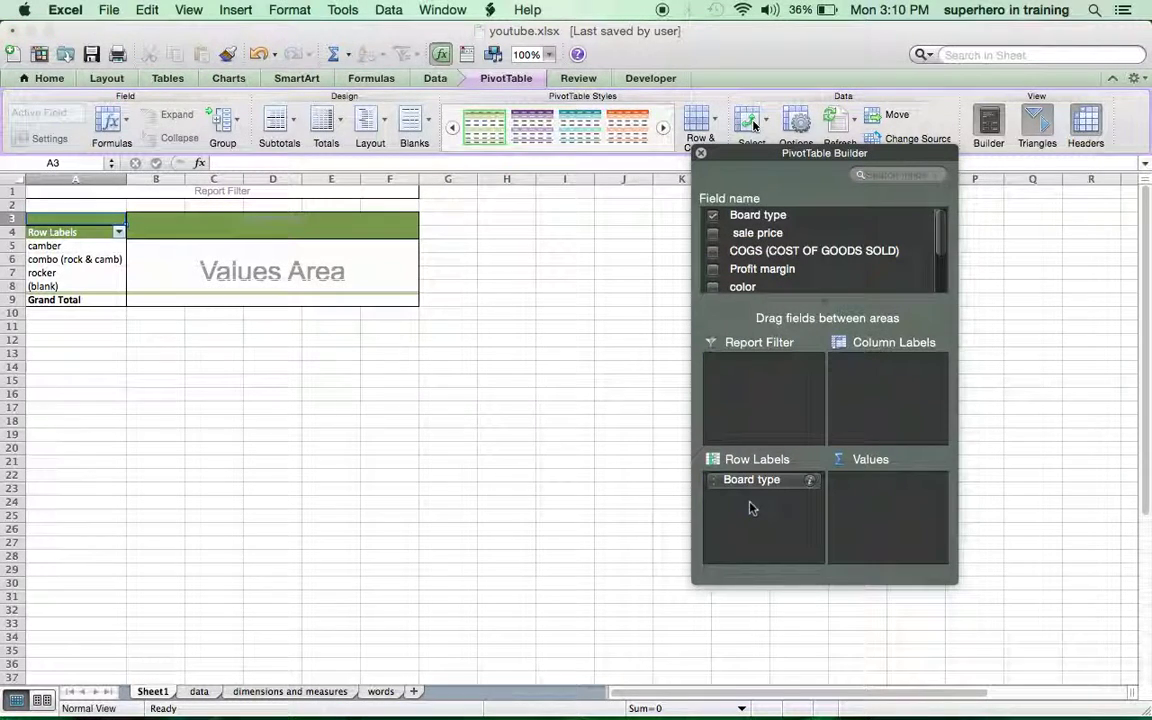
# Filter (blank) out of the Board type rows and add a count of sale price to Values.
pyautogui.click(119, 232)
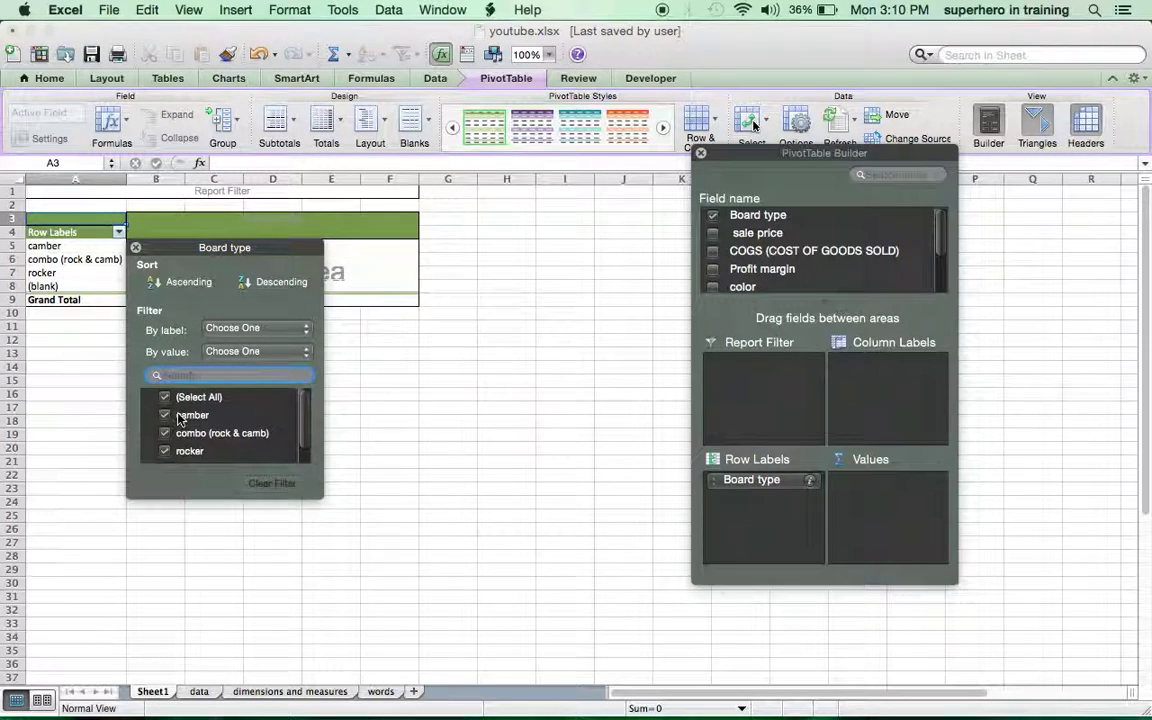
pyautogui.scroll(-1, 180, 420)
pyautogui.click(165, 456)
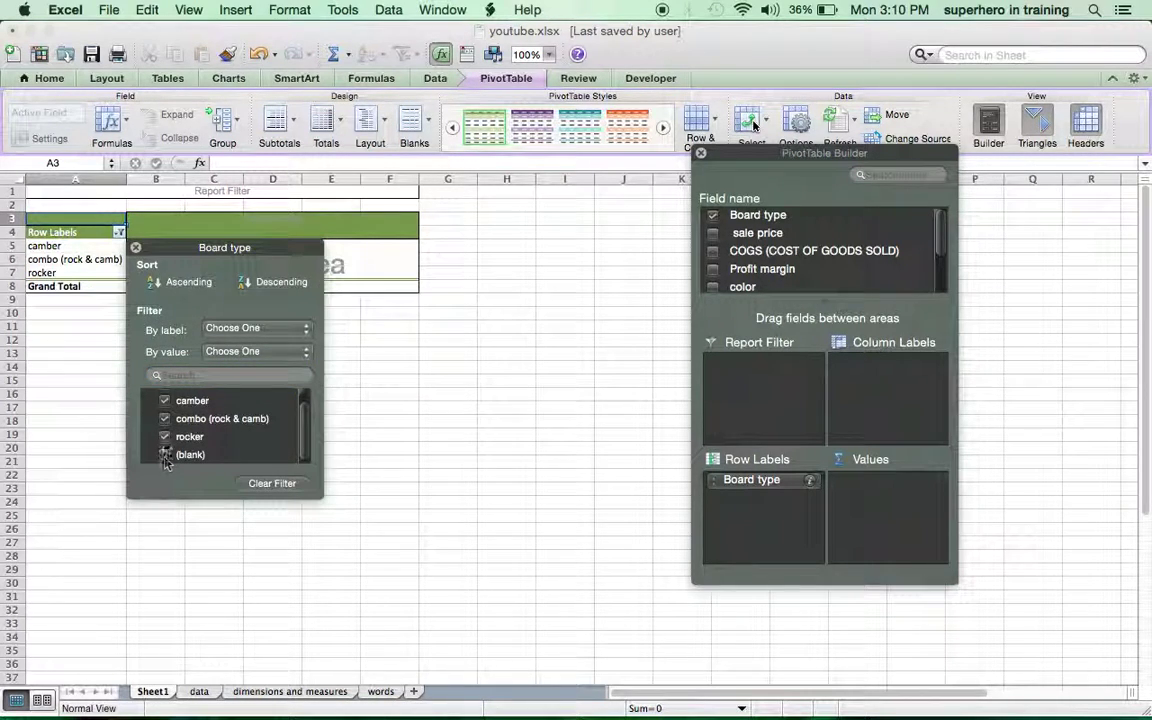
pyautogui.click(135, 247)
pyautogui.moveTo(705, 232); pyautogui.dragTo(882, 517)
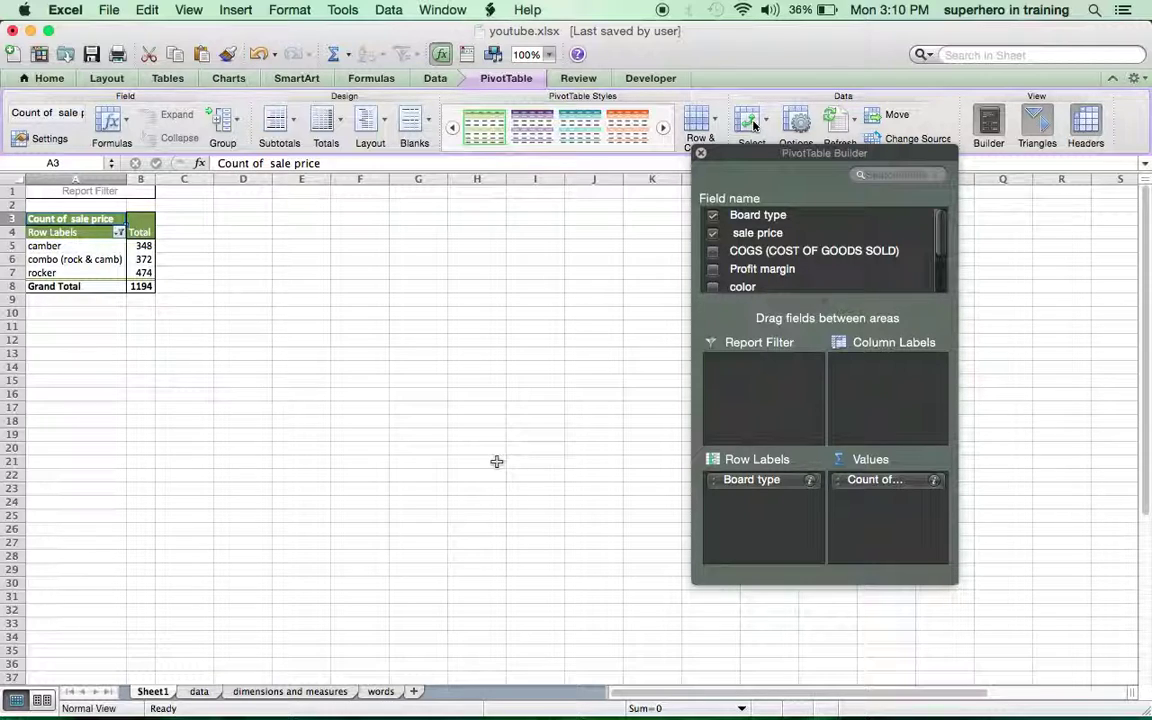
# Split the sale price counts into shipping location columns: Africa, Caribbean, Europe, South America.
pyautogui.scroll(-3, 780, 262)
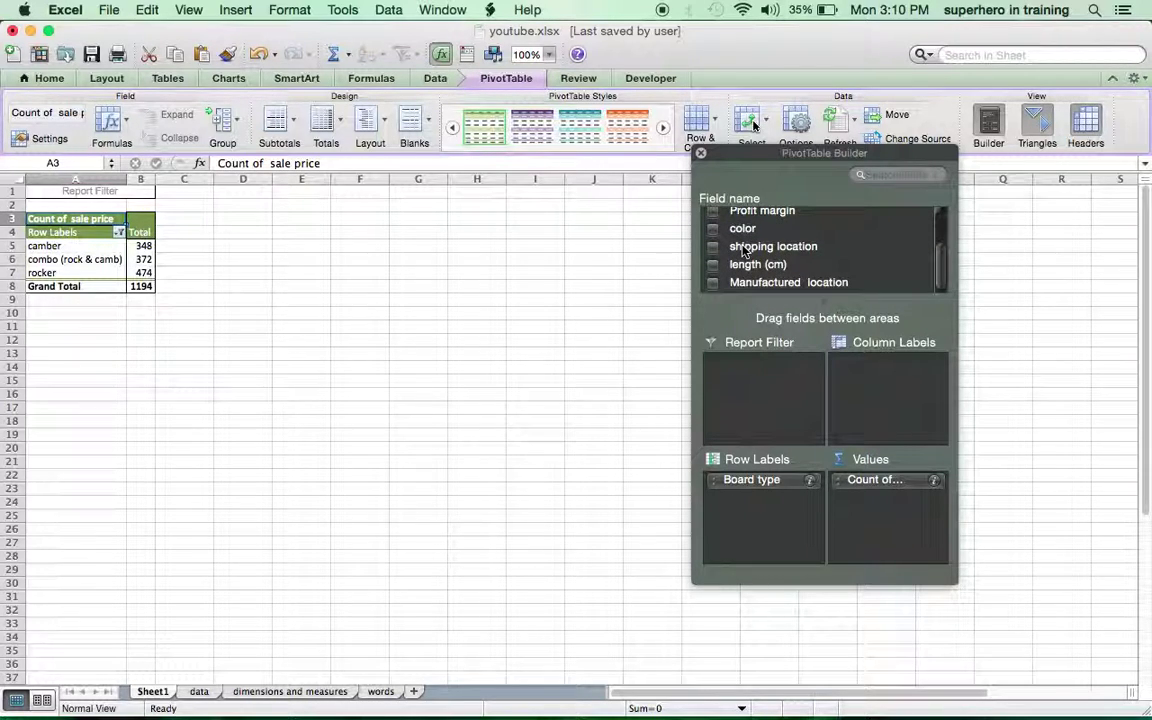
pyautogui.moveTo(743, 250); pyautogui.dragTo(885, 398)
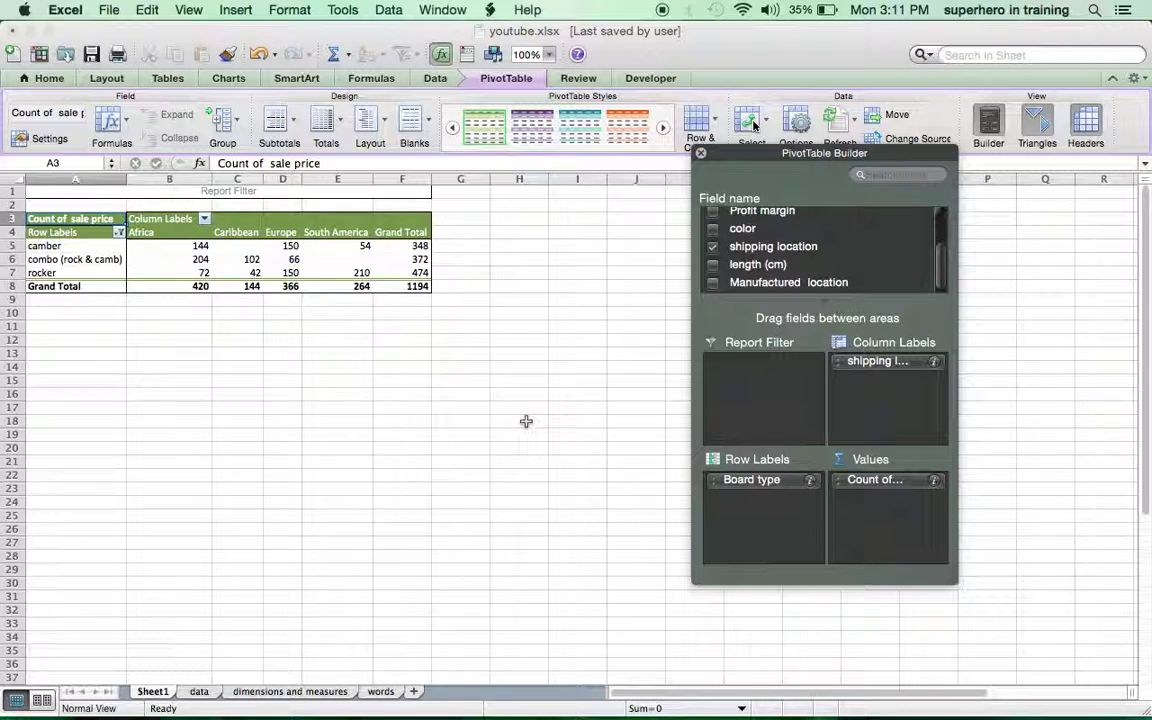
# Swap shipping location for Manufactured location in columns, then remove both, leaving one Total column.
pyautogui.moveTo(870, 361); pyautogui.dragTo(815, 246)
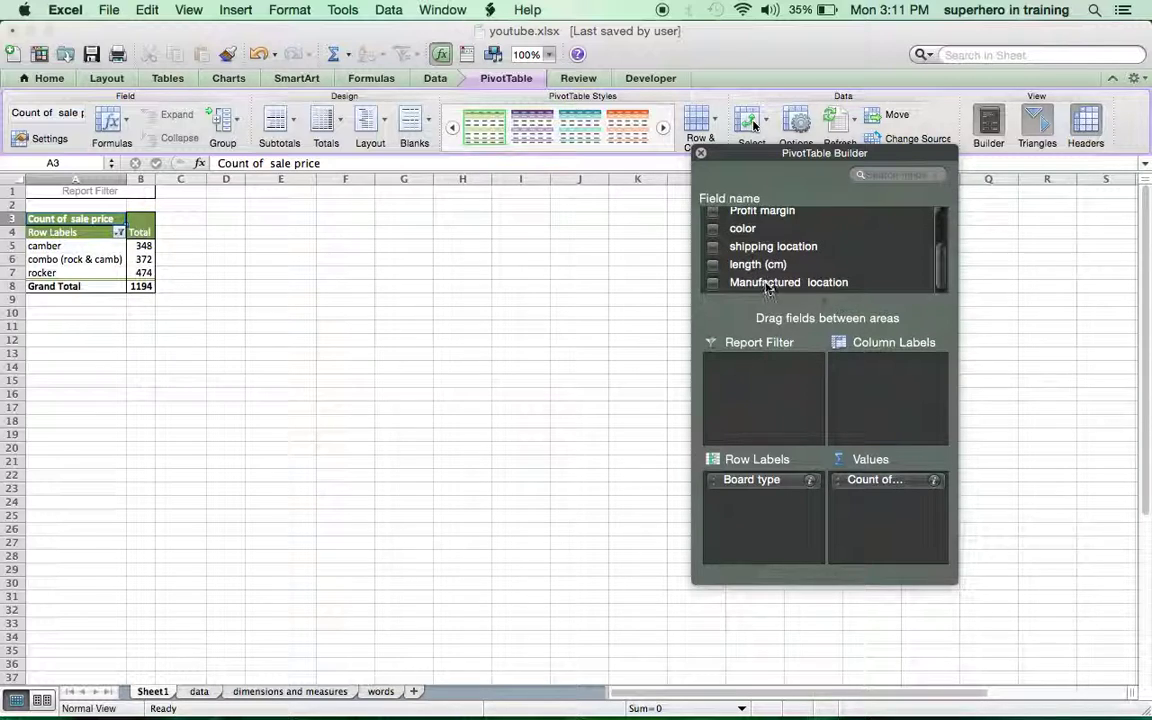
pyautogui.moveTo(768, 284); pyautogui.dragTo(852, 396)
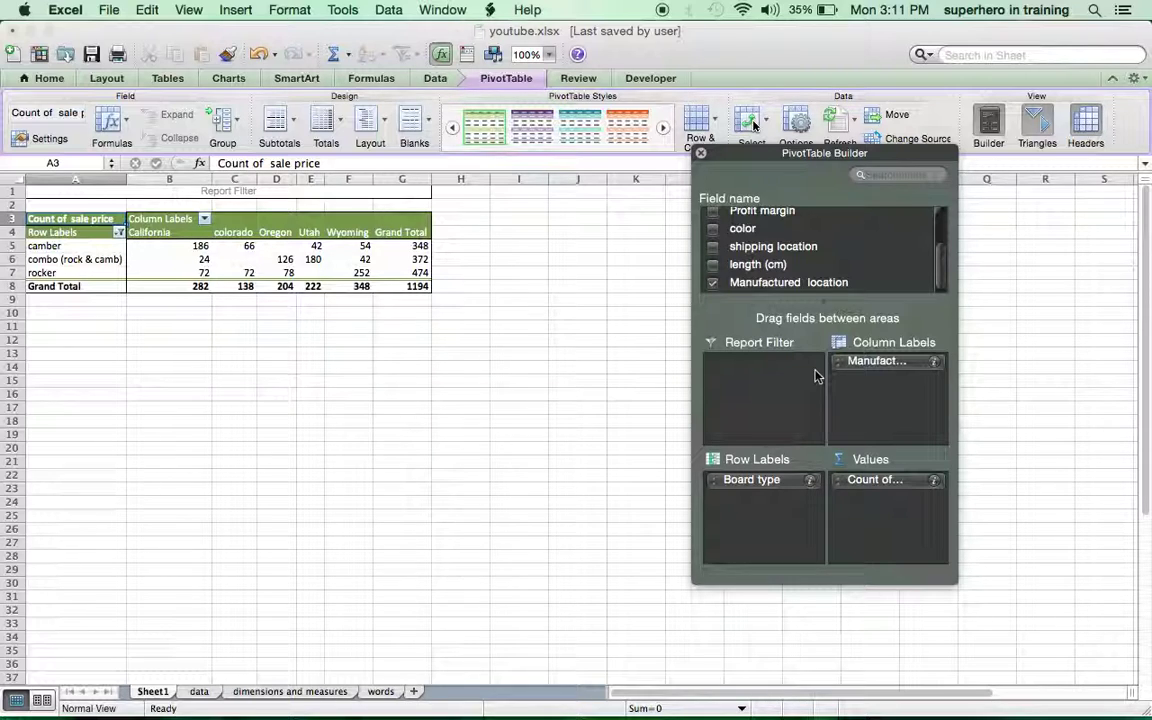
pyautogui.moveTo(874, 361); pyautogui.dragTo(738, 319)
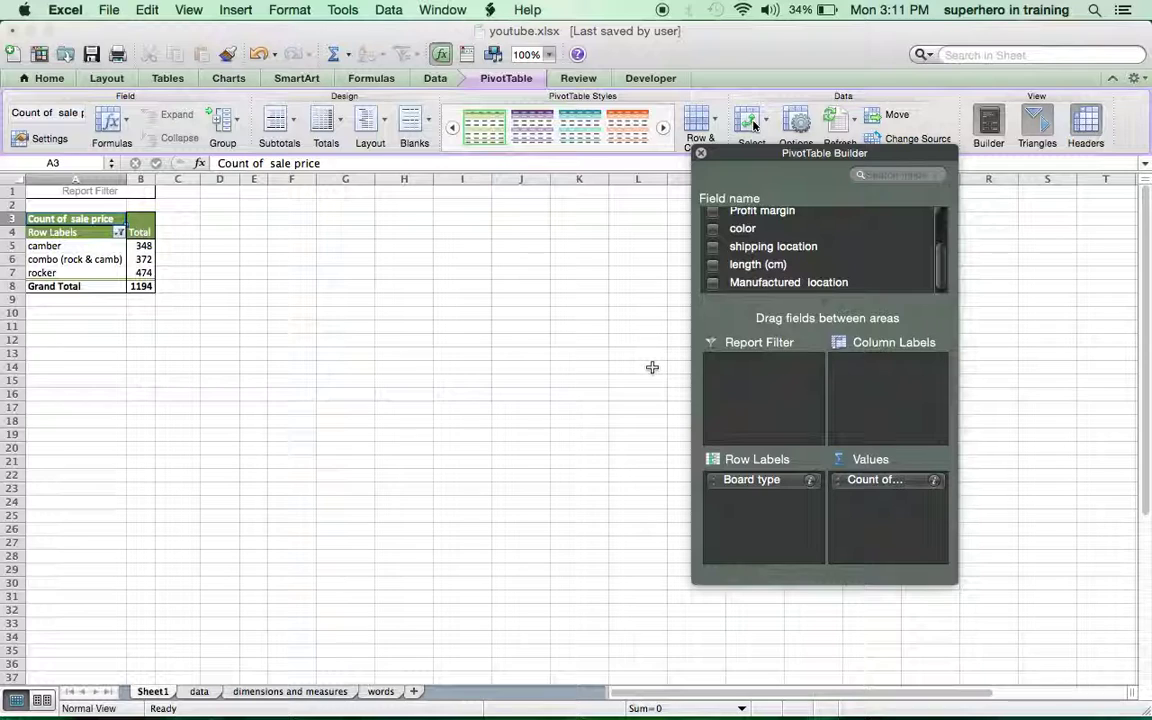
pyautogui.click(934, 481)
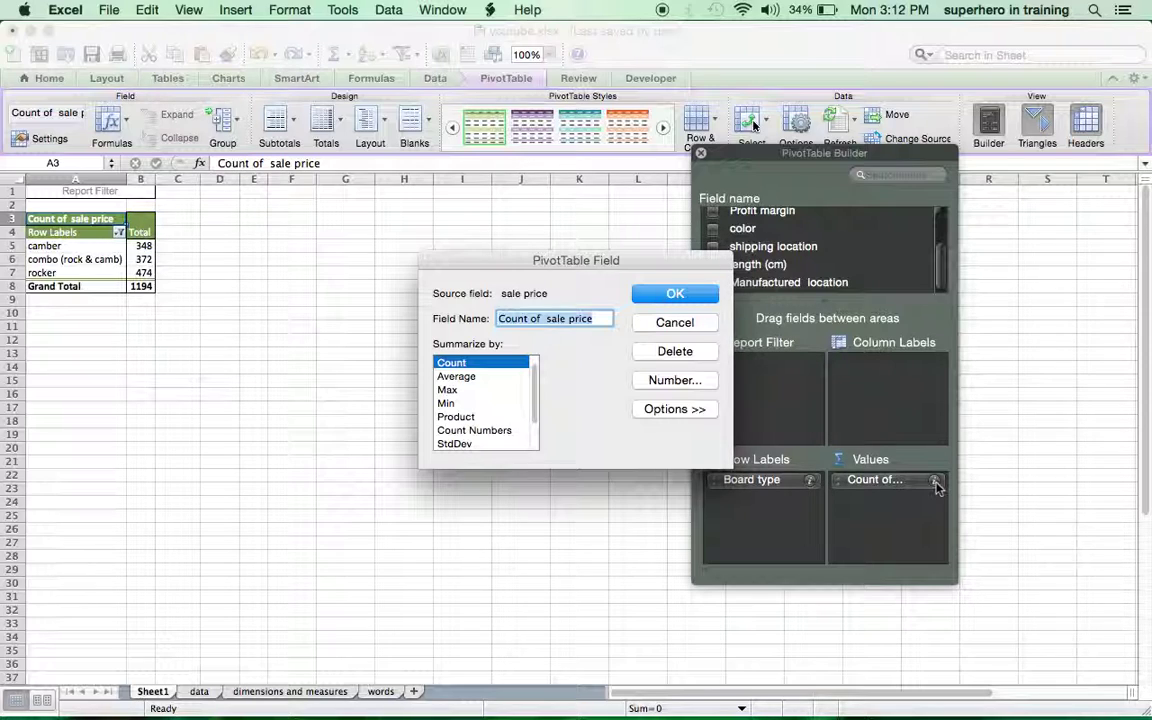
# Switch sale price from Count to Sum, giving a Grand Total of 342606.
pyautogui.scroll(1, 445, 380)
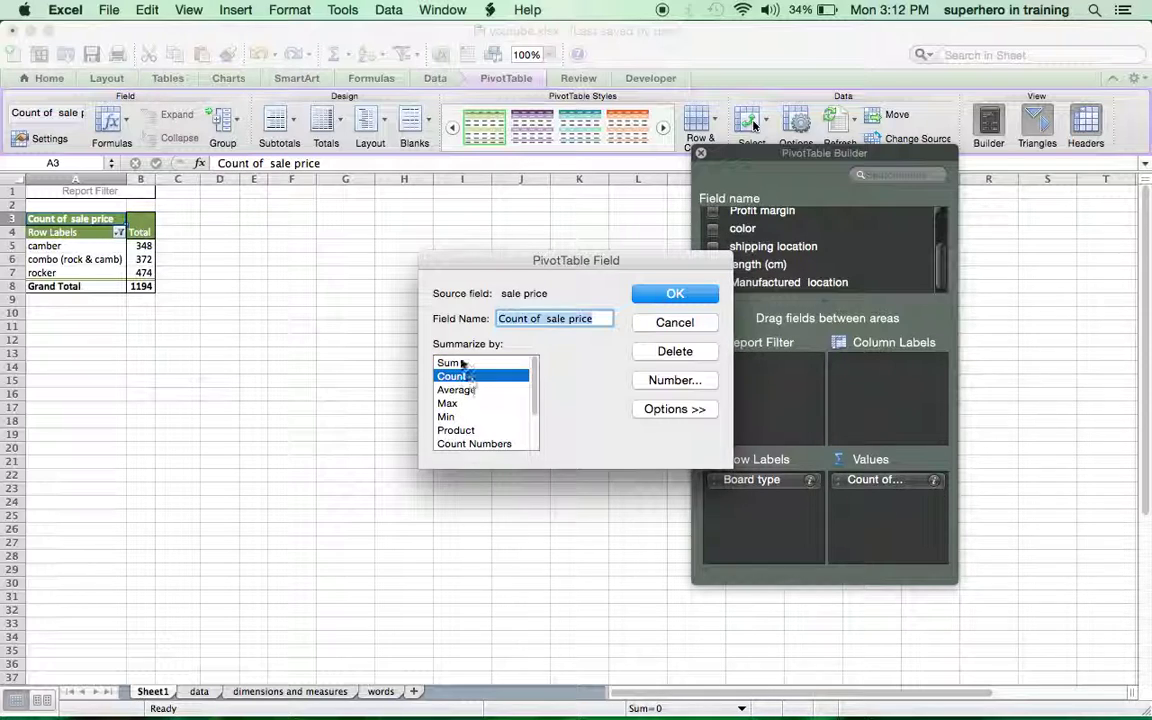
pyautogui.click(450, 363)
pyautogui.click(668, 296)
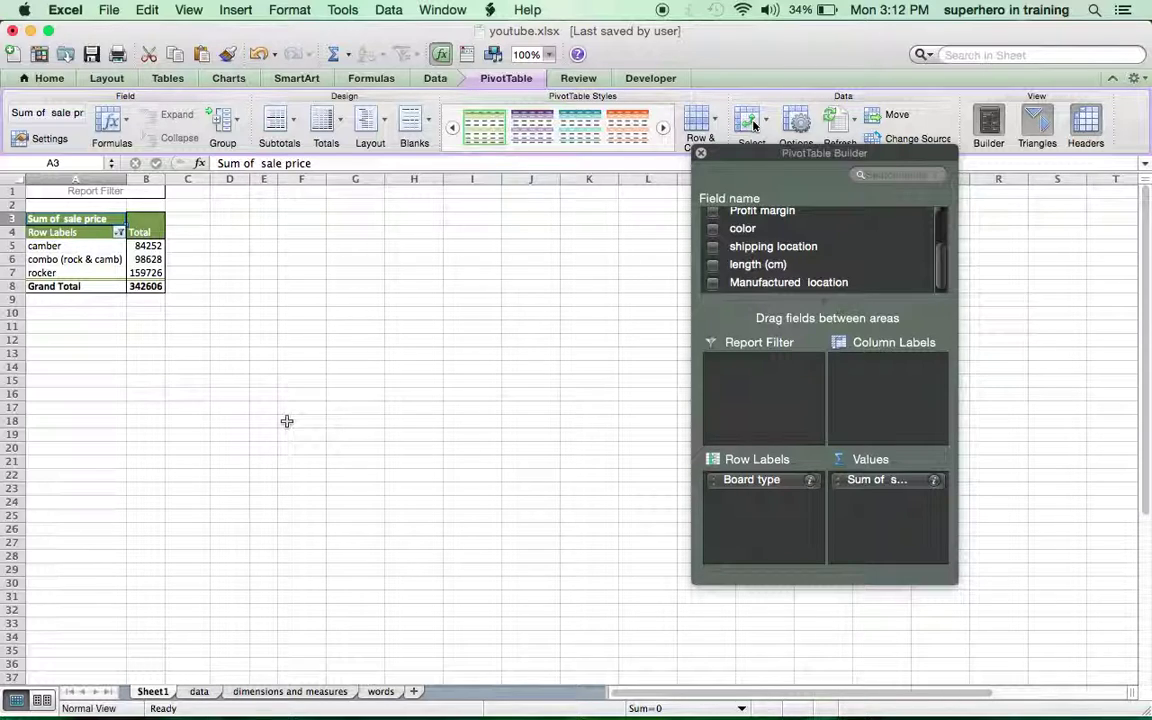
# Add COGS to the pivot Values and summarize it as a Sum.
pyautogui.scroll(3, 867, 272)
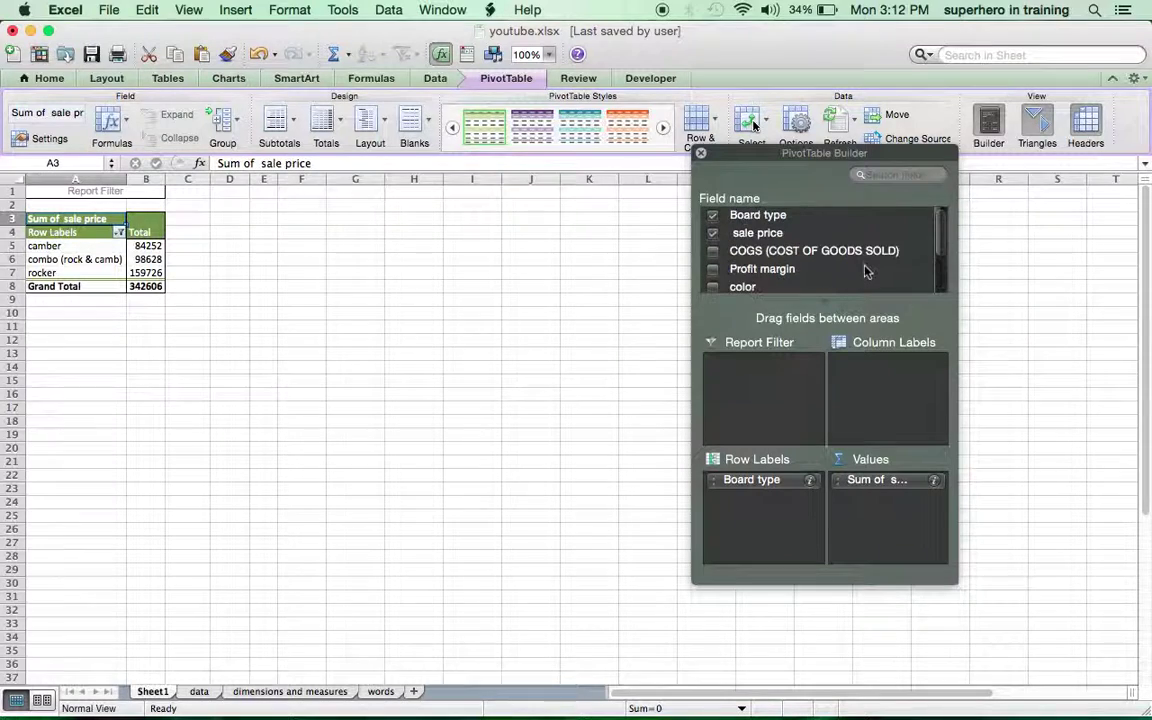
pyautogui.moveTo(865, 251); pyautogui.dragTo(934, 498)
pyautogui.click(934, 498)
pyautogui.scroll(1, 447, 385)
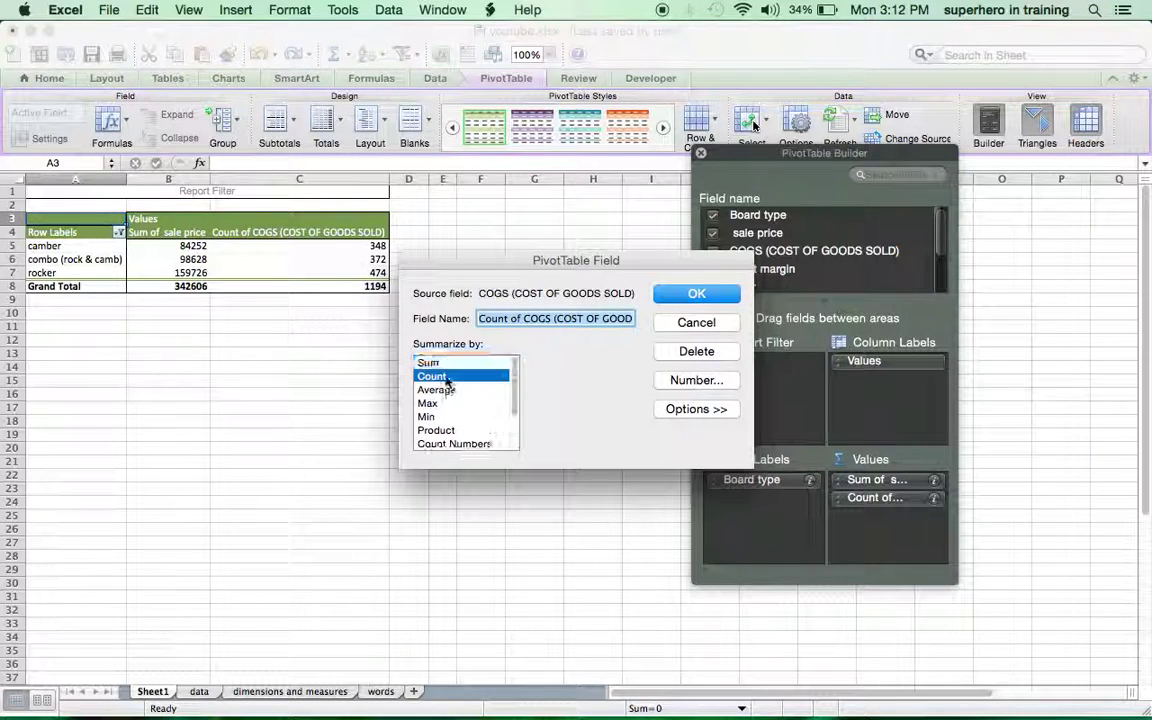
pyautogui.click(430, 363)
pyautogui.click(686, 296)
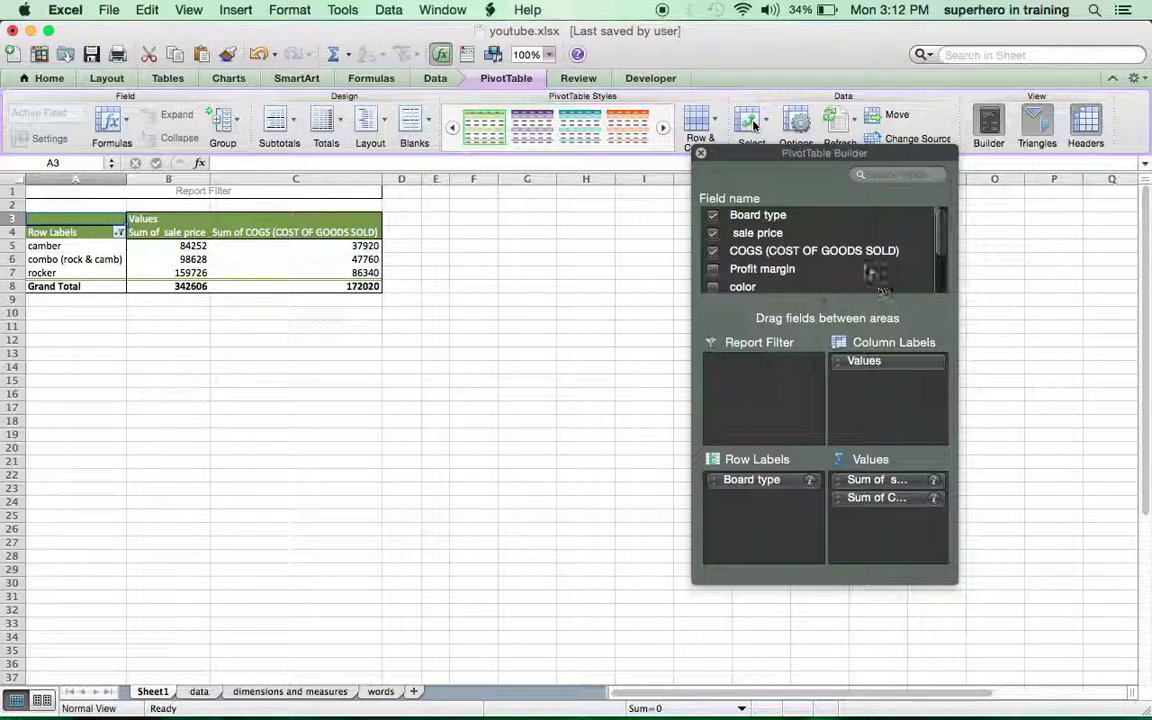
# Scroll through the finished pivot, then view the dimensions and measures sheet.
pyautogui.scroll(-1, 838, 249)
pyautogui.scroll(-2, 838, 249)
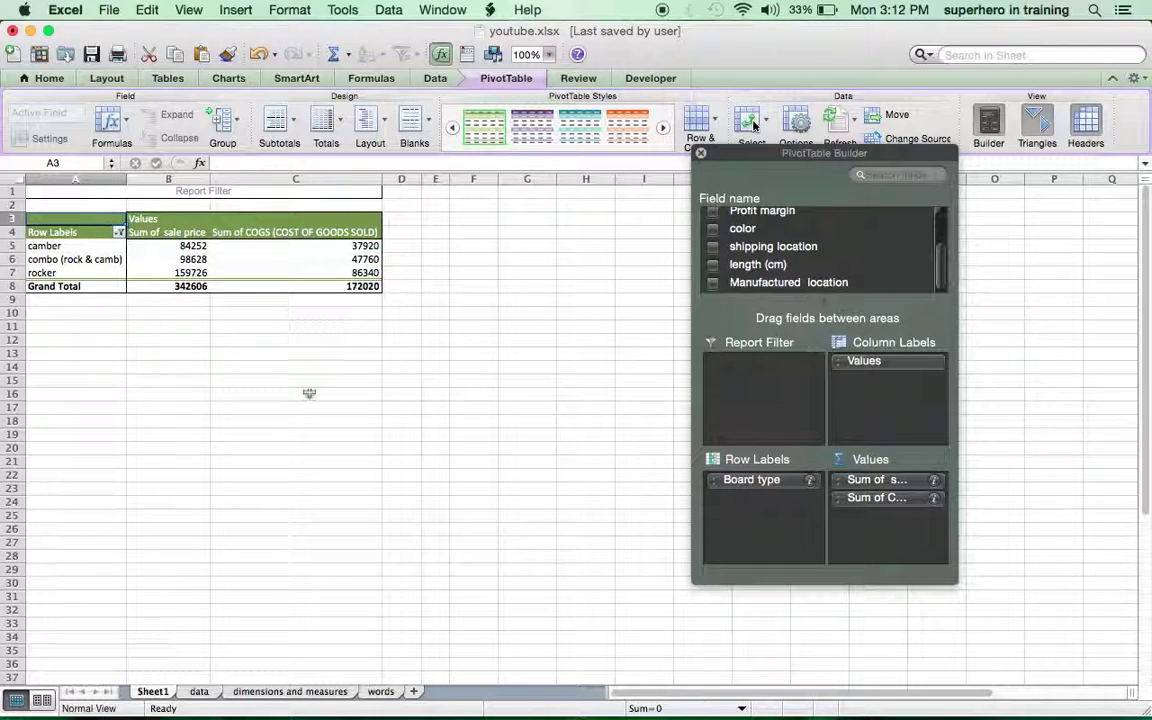
pyautogui.click(284, 692)
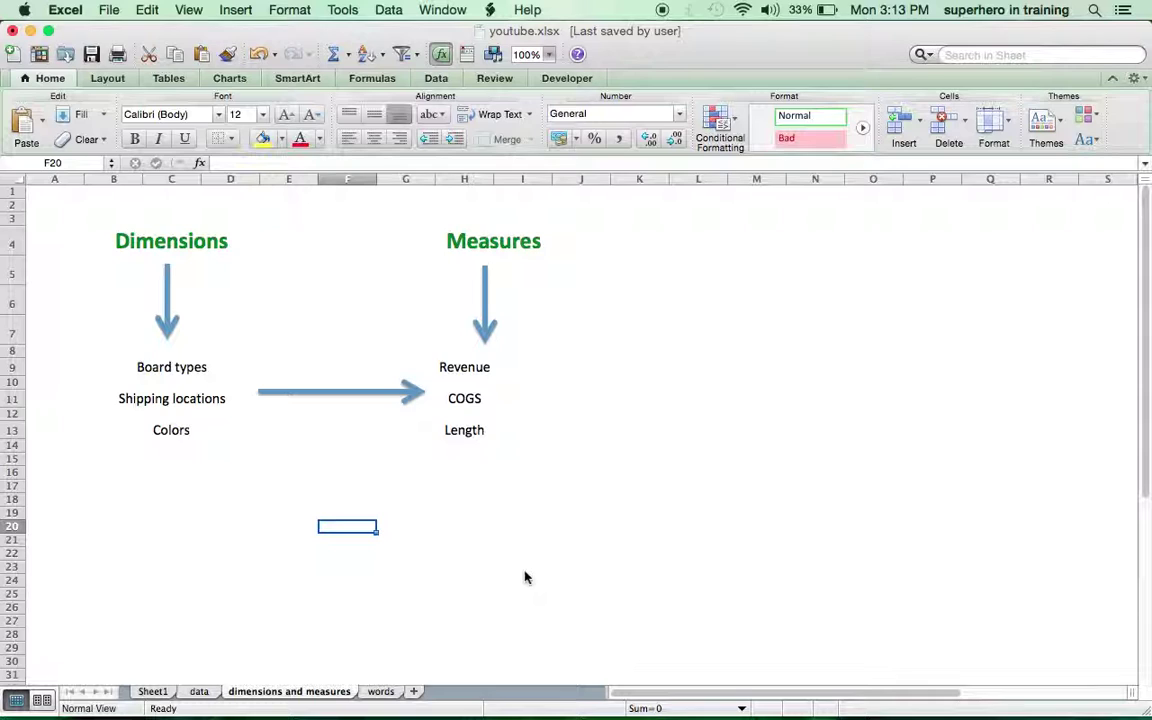
# Return to the data sheet listing the original board records in youtube.xlsx.
pyautogui.click(199, 691)
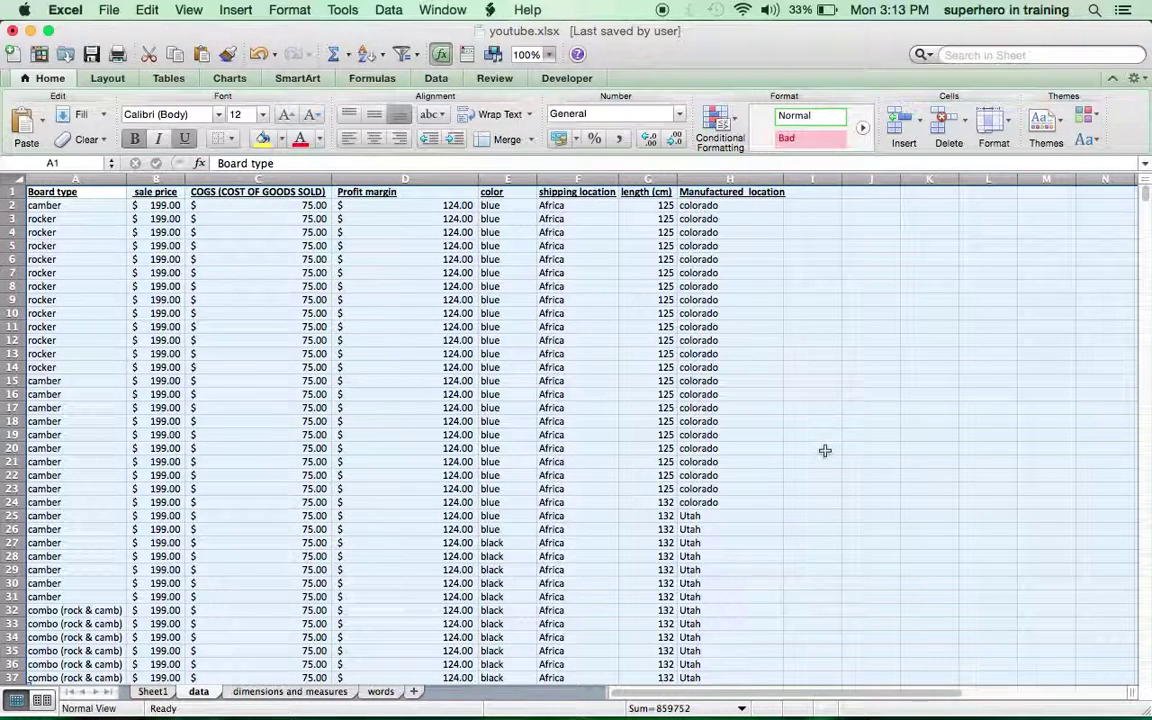